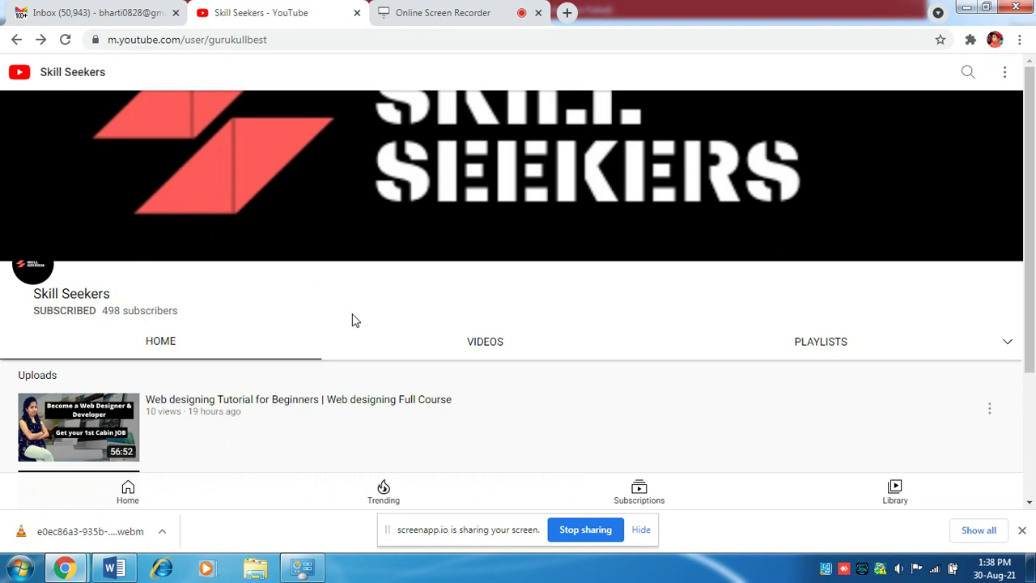
# In the blank Word document, create a wavy border with ~~~ and a triple-line border with ###.
pyautogui.click(124, 572)
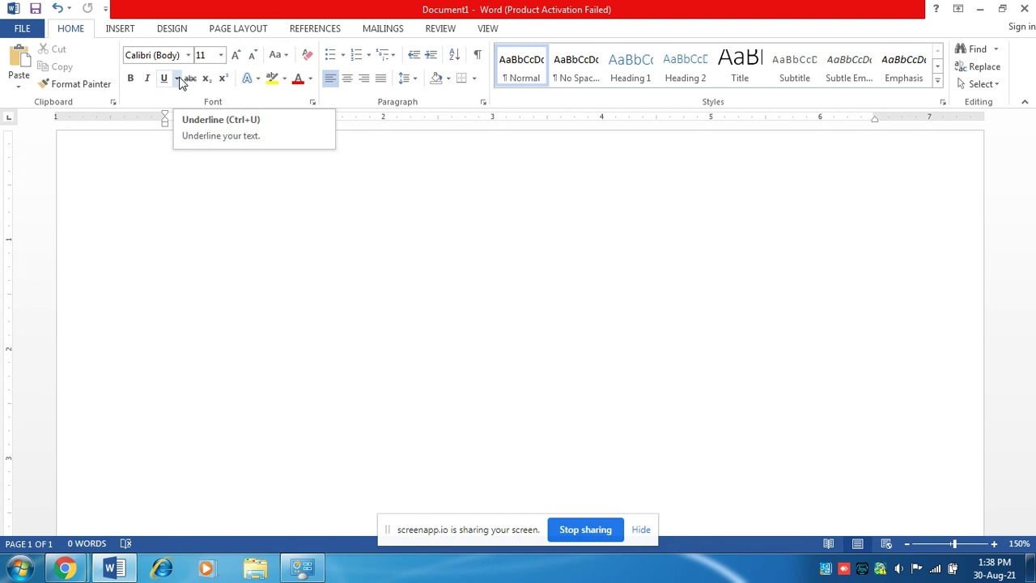
pyautogui.write('~~~')
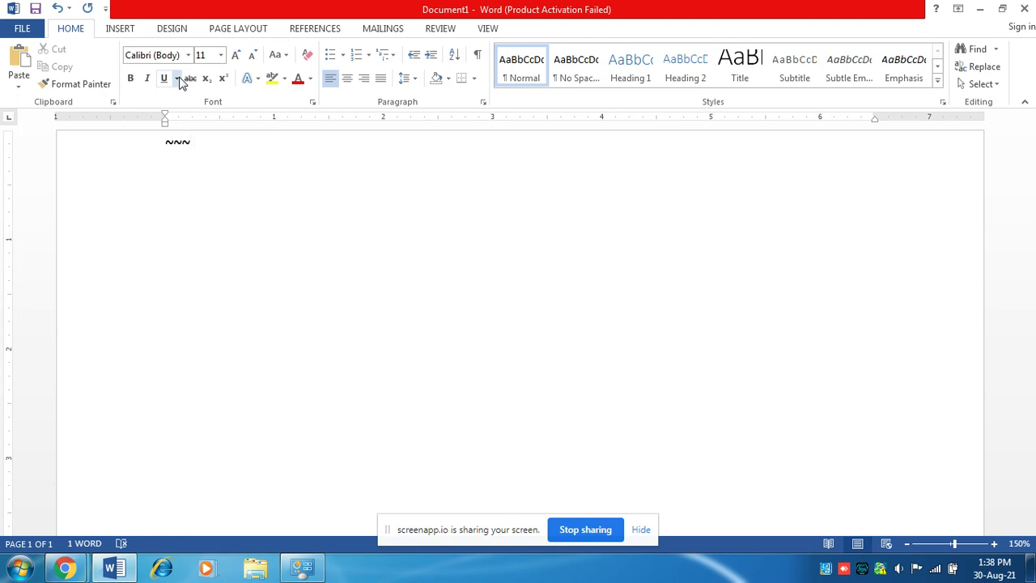
pyautogui.press('Return')
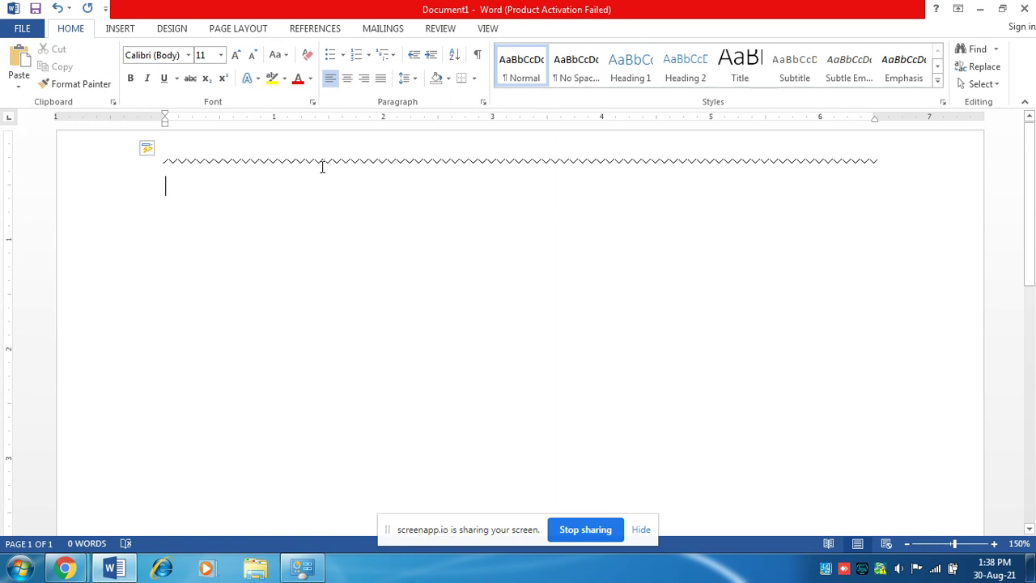
pyautogui.write('###')
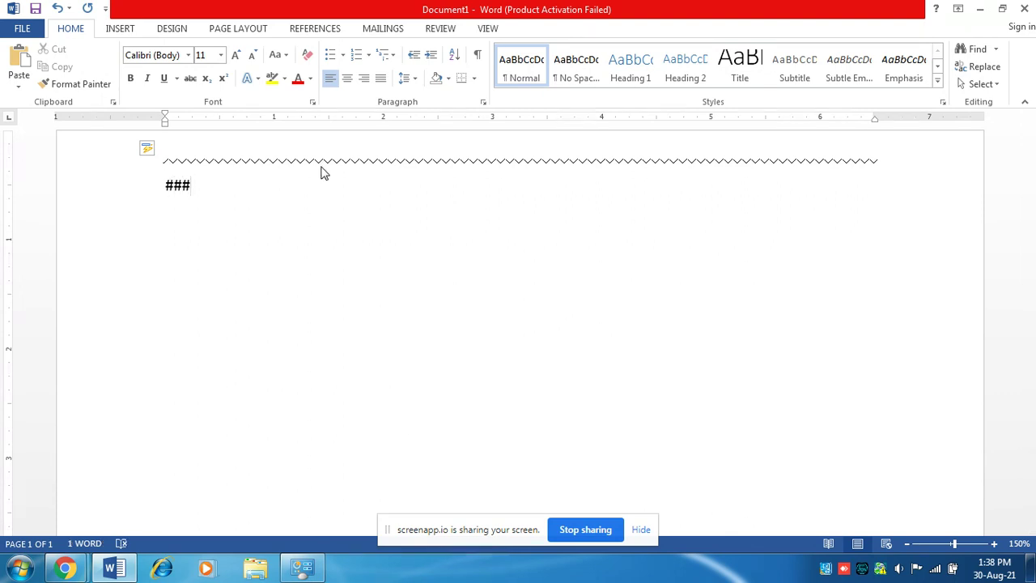
pyautogui.press('Return')
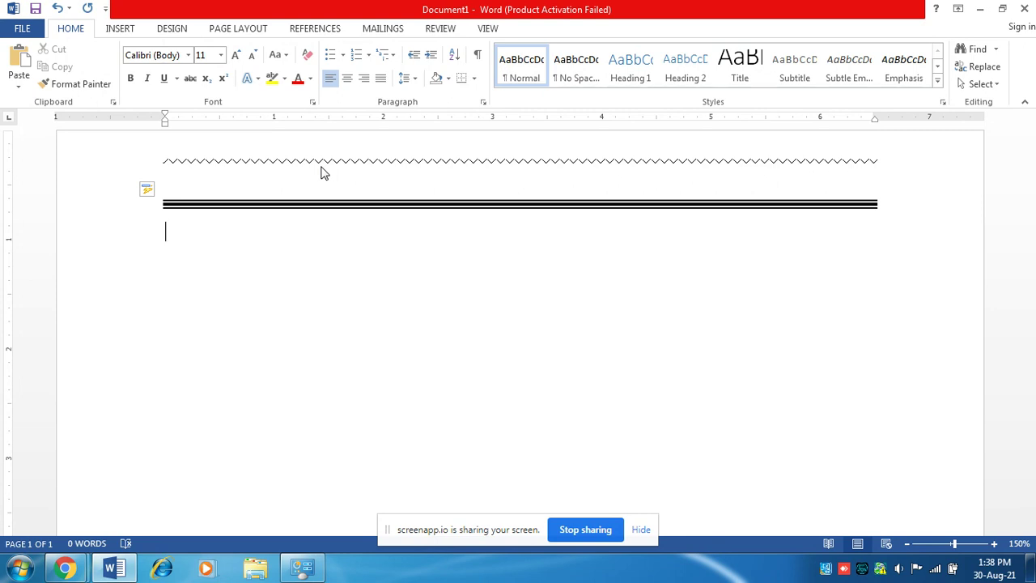
# Add a dotted border (***), a thick border (___) and a thin border (---) on successive lines.
pyautogui.write('***')
pyautogui.press('Return')
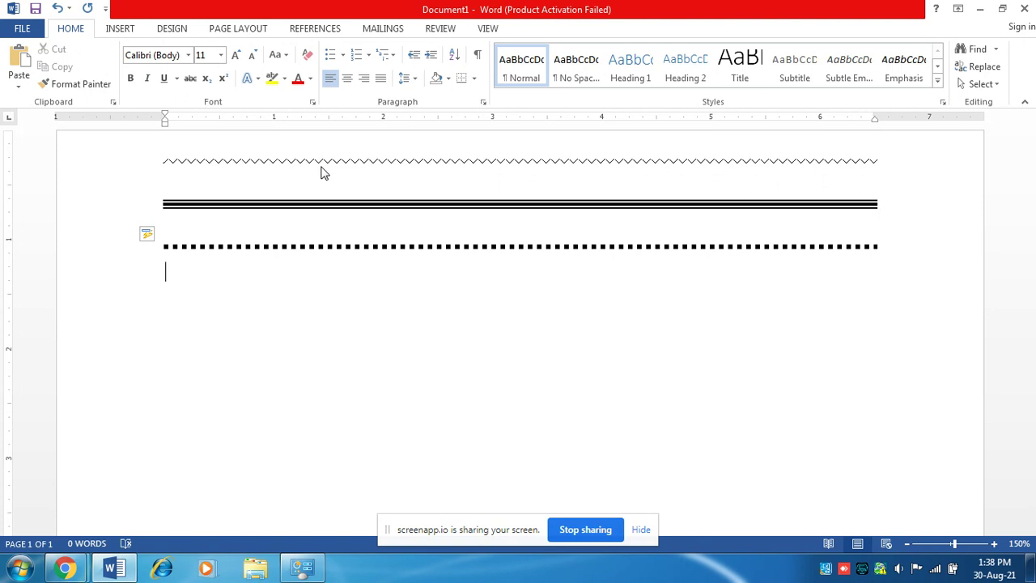
pyautogui.write('___')
pyautogui.press('Return')
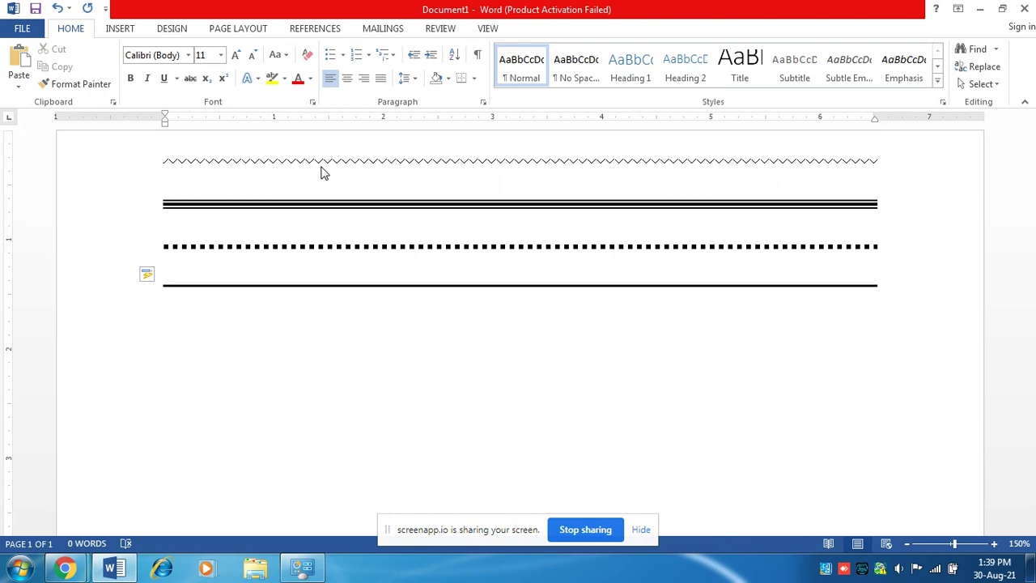
pyautogui.write('---')
pyautogui.press('Return')
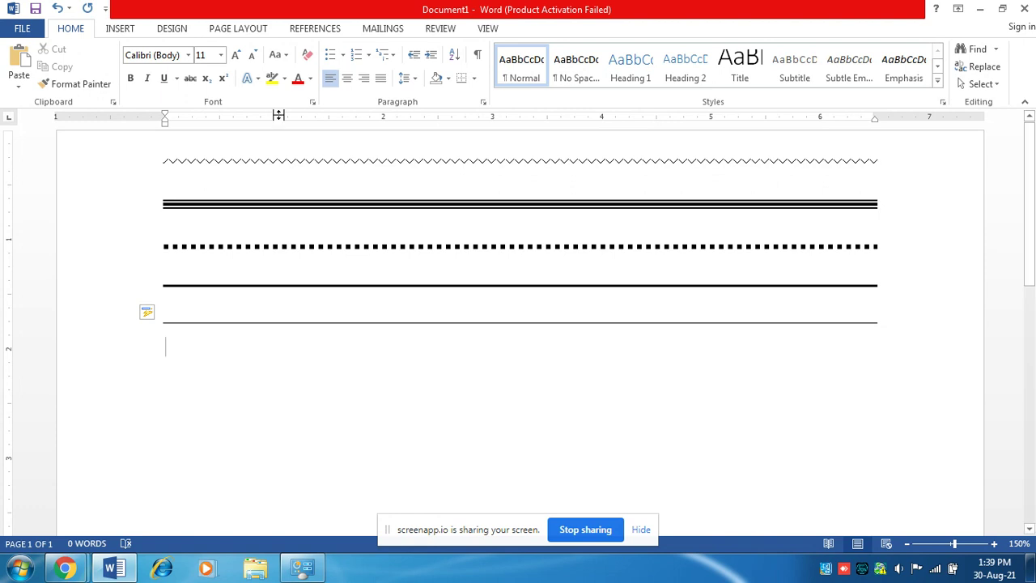
pyautogui.click(120, 31)
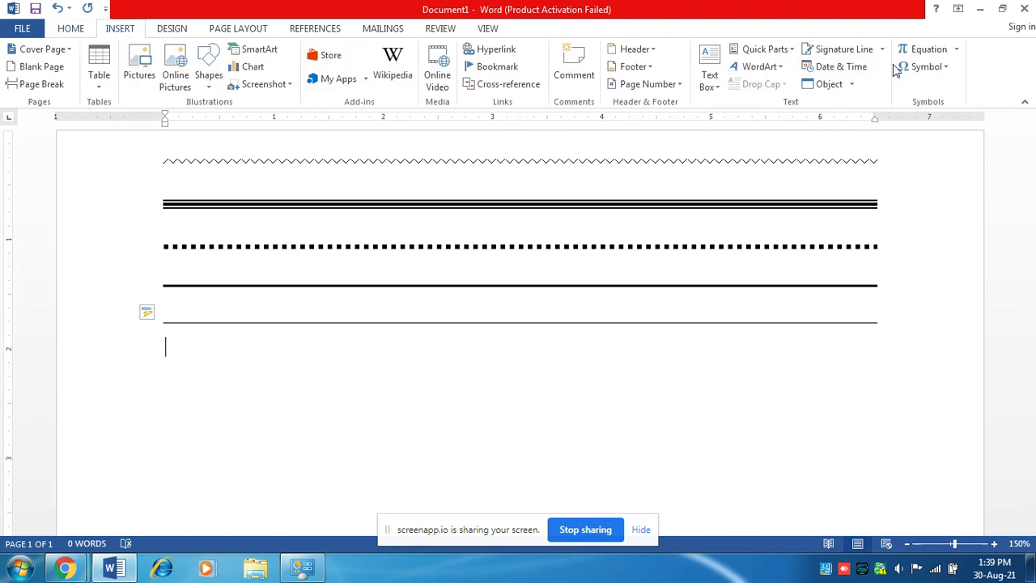
pyautogui.click(69, 30)
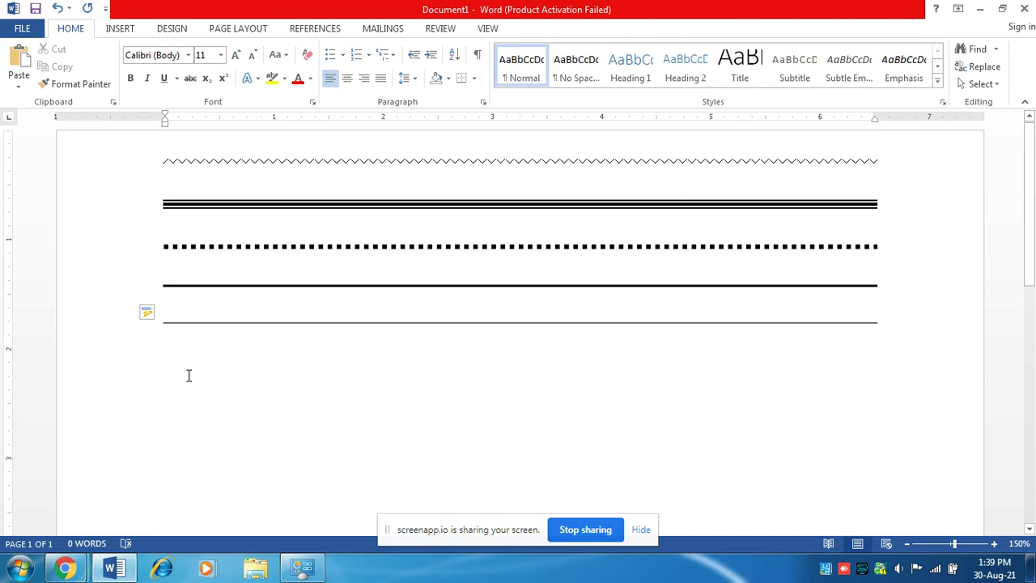
# Type :) :( :| to produce smiling, frowning and neutral faces, then begin (c) on the next line.
pyautogui.write(':')
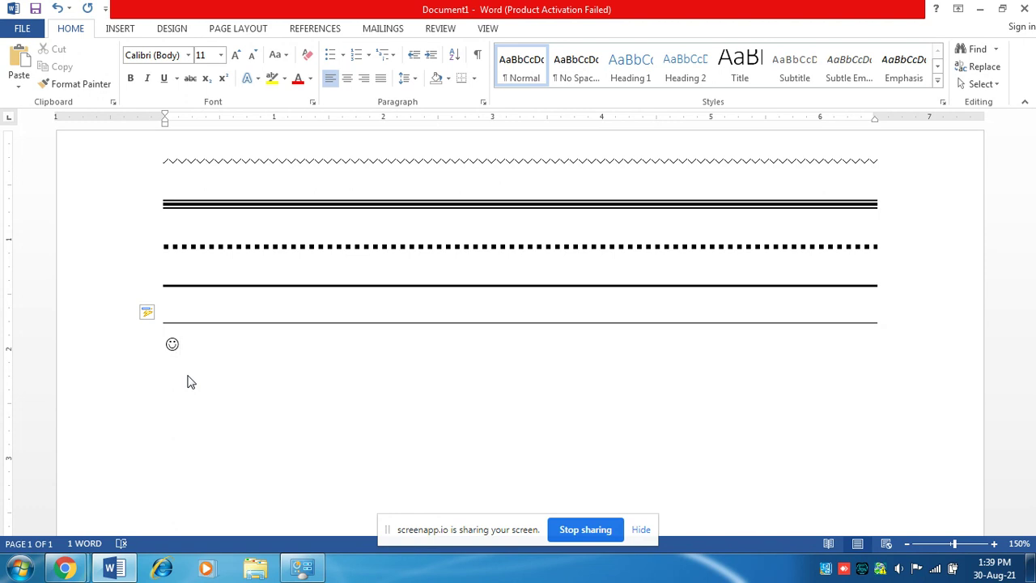
pyautogui.write(':')
pyautogui.write('(')
pyautogui.write(':')
pyautogui.write('|')
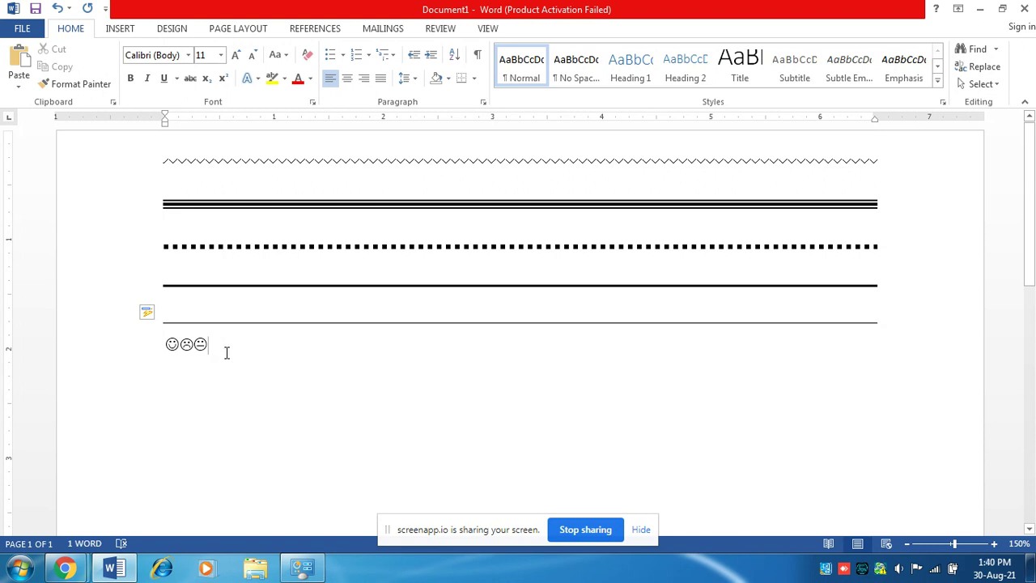
pyautogui.press('Return')
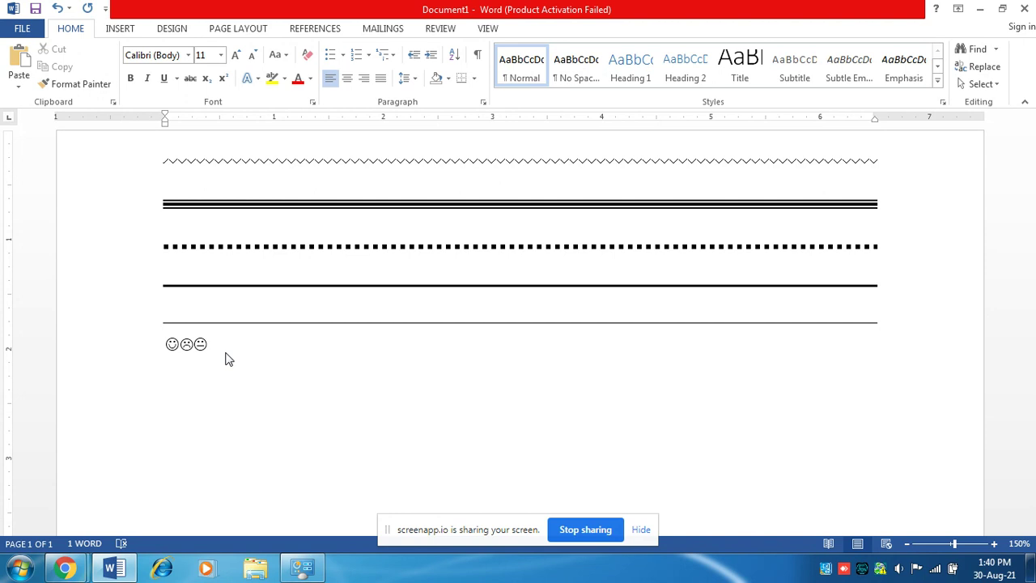
pyautogui.write('(')
pyautogui.write('c')
# Finish a line of ©, ® and ™ symbols from (c) (R) (TM).
pyautogui.press('BackSpace')
pyautogui.write('c)')
pyautogui.write(' (R')
pyautogui.write(')')
pyautogui.write('(TM')
pyautogui.write(')')
pyautogui.press('Return')
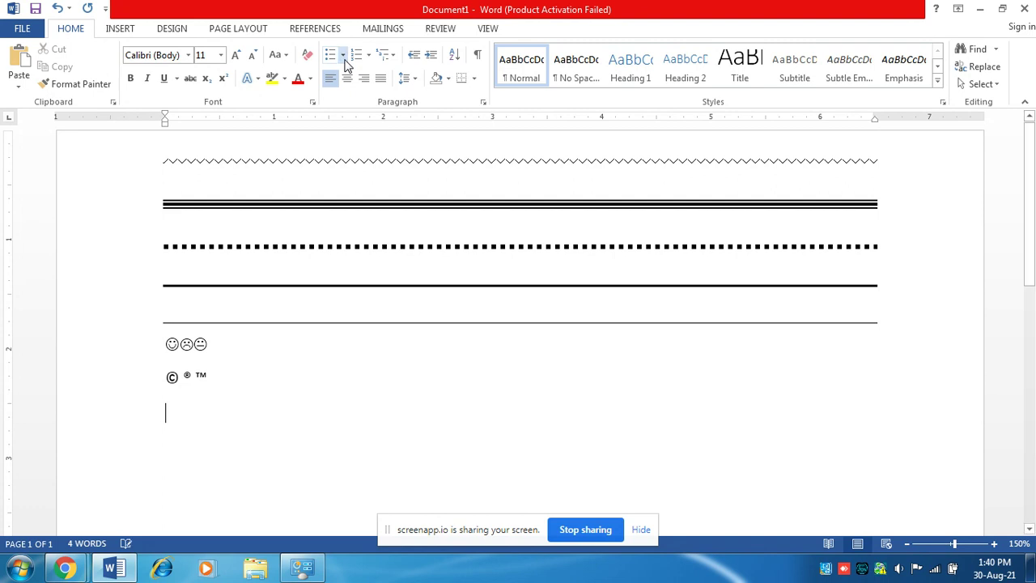
# Dismiss the bullet styles without applying one, then type <-- for a left arrow.
pyautogui.click(344, 56)
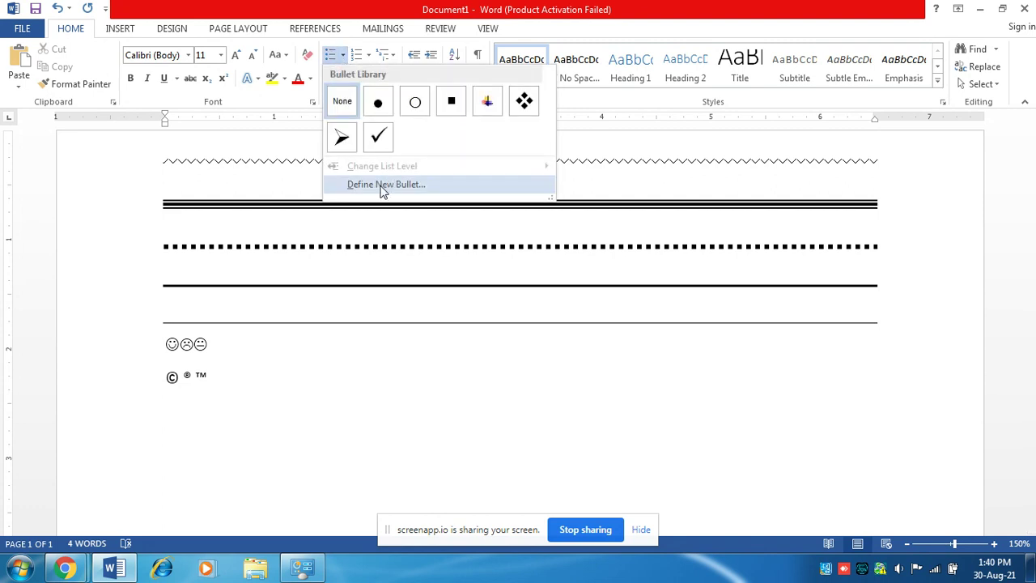
pyautogui.click(227, 405)
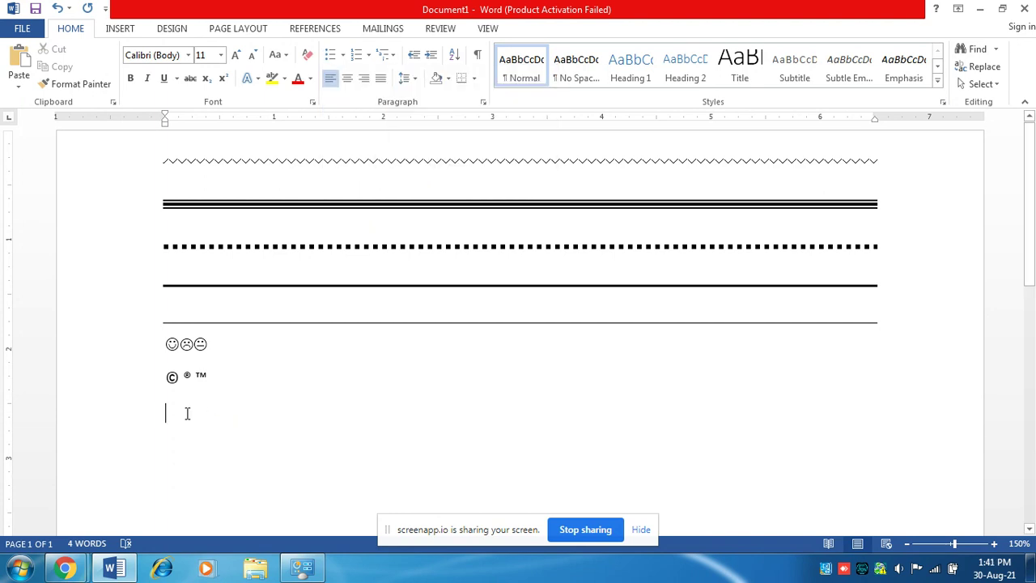
pyautogui.write('<--')
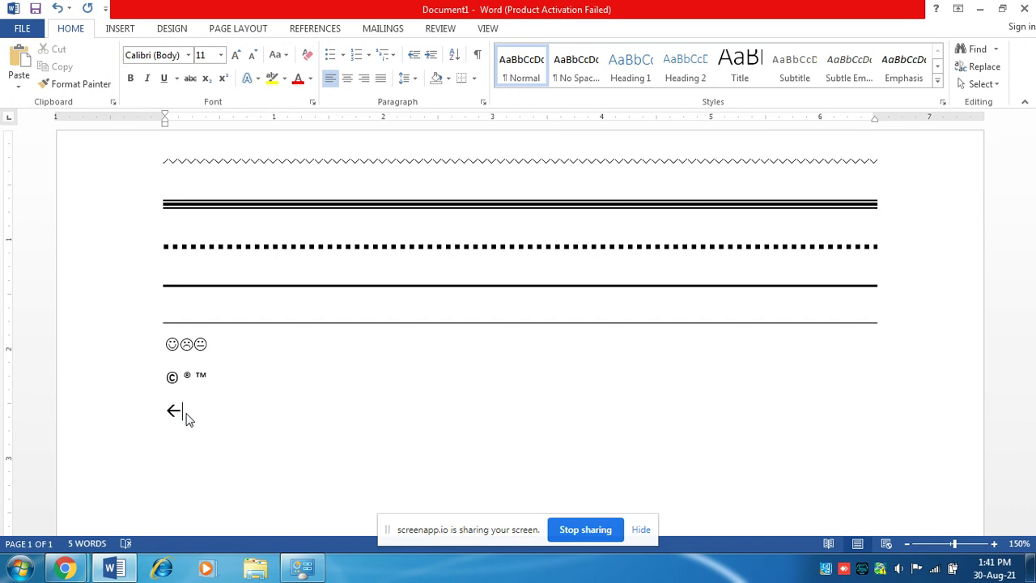
# Add a thin right arrow with --> and remove the stray empty line.
pyautogui.write('--')
pyautogui.write('>')
pyautogui.write('CDC')
pyautogui.press('Return')
pyautogui.press('BackSpace')
pyautogui.press('BackSpace')
pyautogui.press('Return')
# Add bold left (<==) and right (==>) arrows and a ⇔ arrow, then type 1ST 2ND 3RD.
pyautogui.write('<==')
pyautogui.press('Return')
pyautogui.write('==>')
pyautogui.write('<=')
pyautogui.write('>')
pyautogui.press('Return')
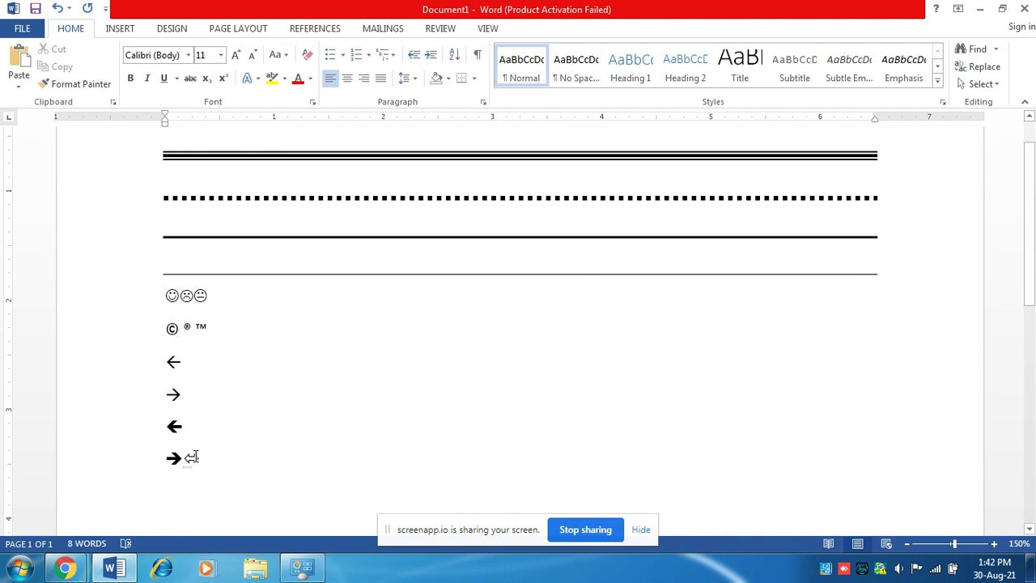
pyautogui.write('1')
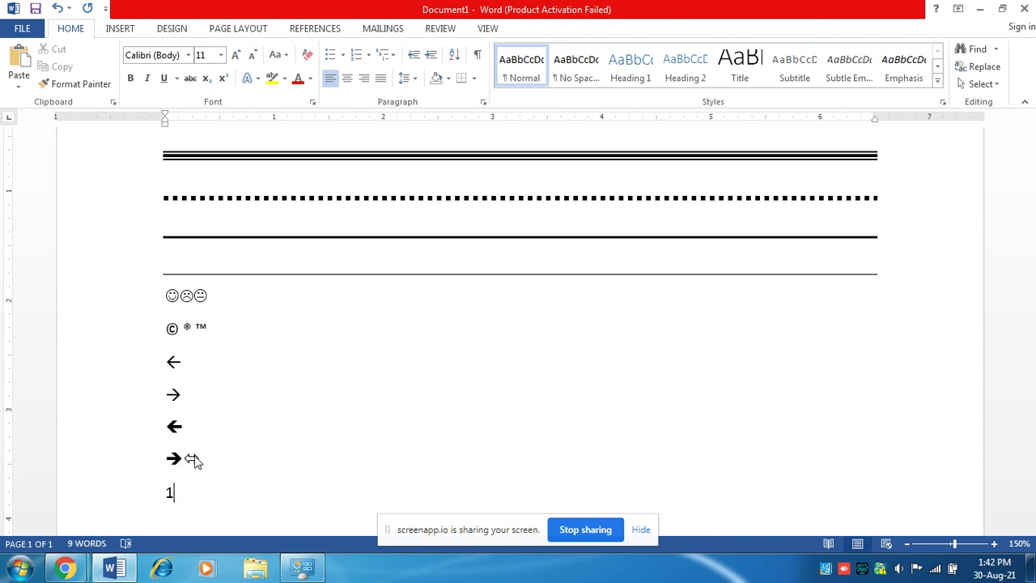
pyautogui.write('ST')
pyautogui.write(' 2ND')
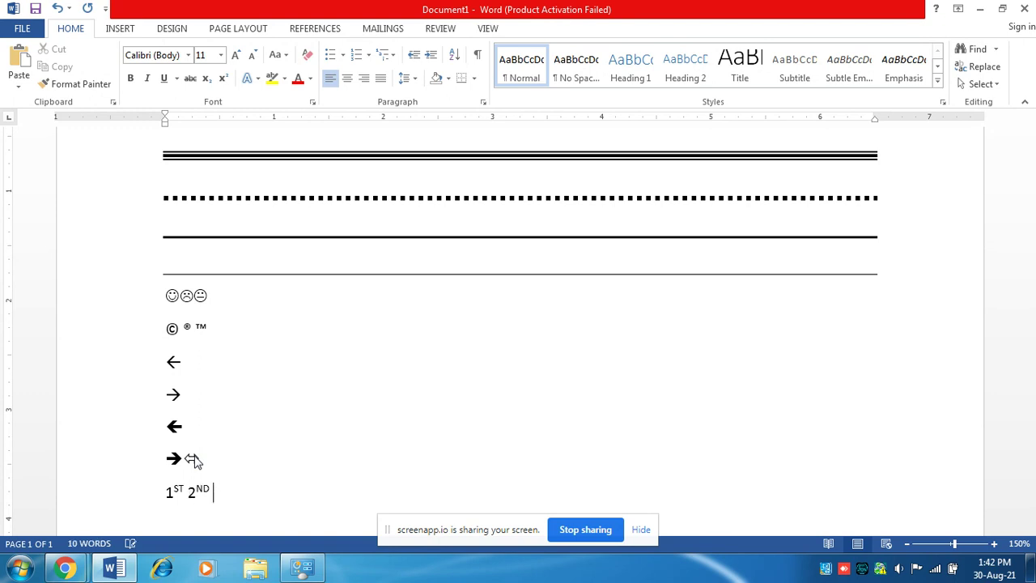
pyautogui.write(' 3RD')
# End the ordinals line and start a new line with 1.
pyautogui.press('Return')
pyautogui.write('1')
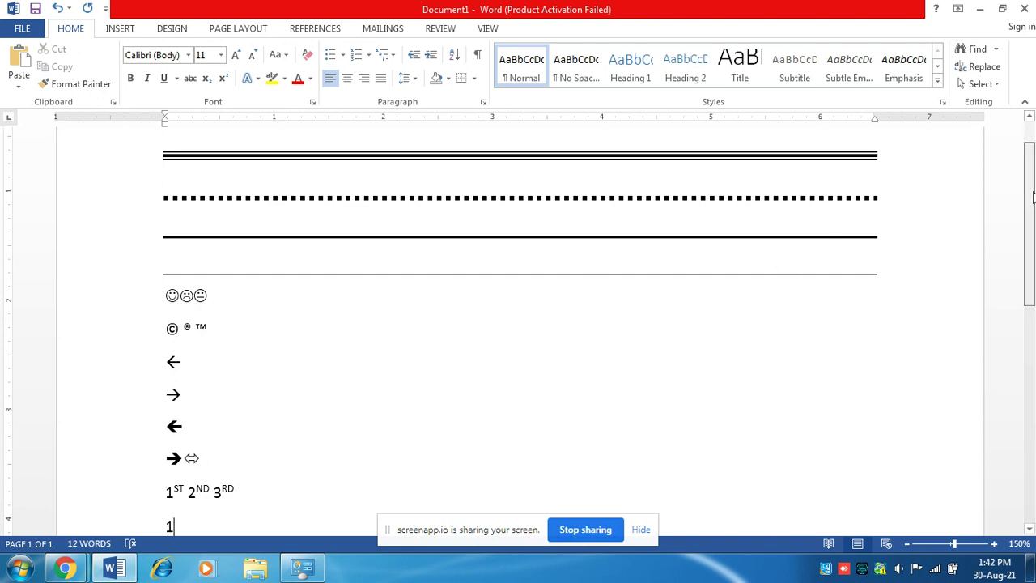
# Create a numbered list with items HEALTHY FOOD and UNHEALTHY FOOD.
pyautogui.scroll(-2, 1030, 235)
pyautogui.scroll(-2, 1034, 240)
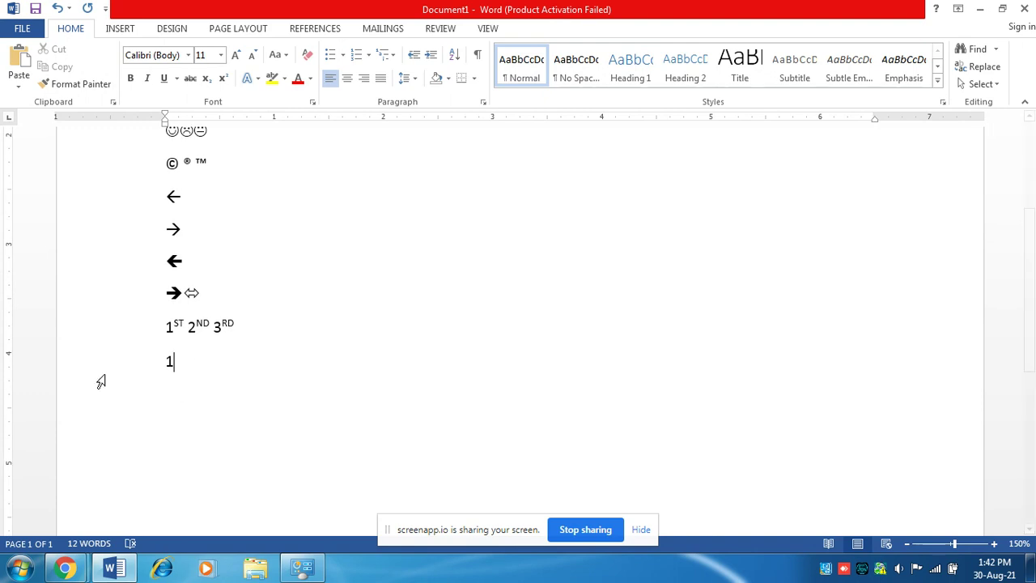
pyautogui.write('. ')
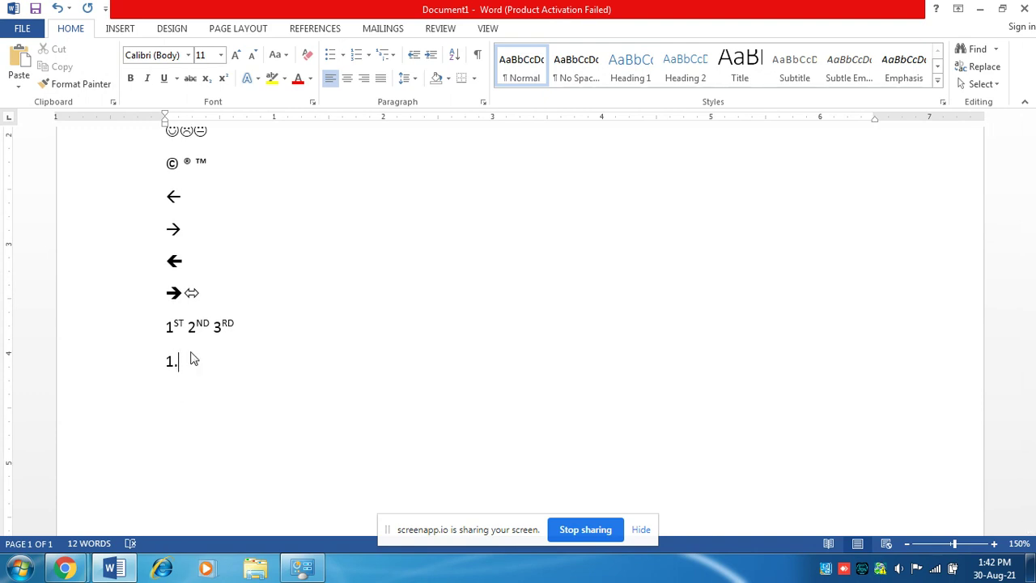
pyautogui.write('HEALTHY FOOD')
pyautogui.press('Return')
pyautogui.write('UNHEALTHY FOOD')
pyautogui.press('Return')
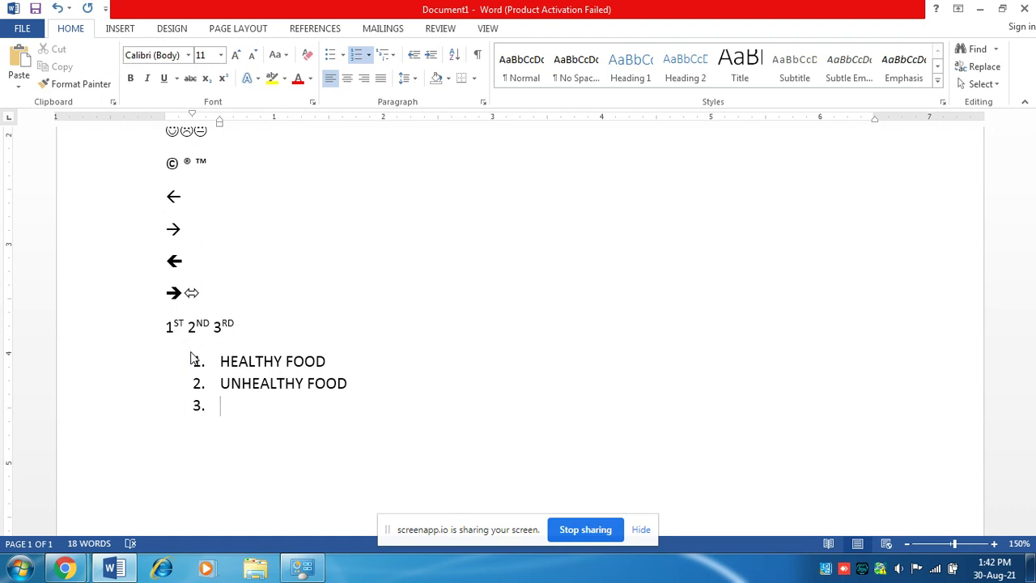
pyautogui.press('BackSpace')
pyautogui.press('BackSpace')
pyautogui.press('BackSpace')
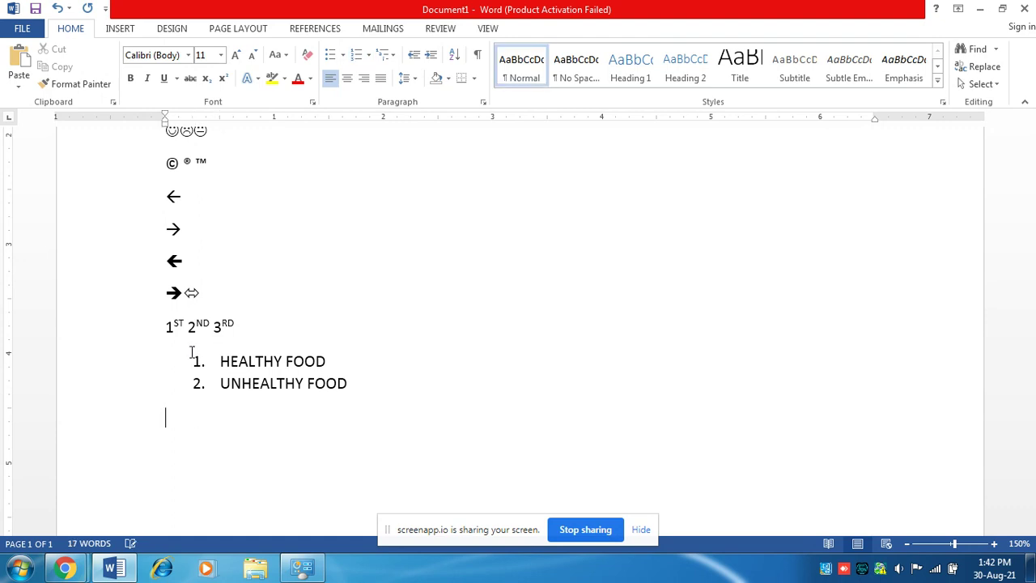
# Add a lettered list a.–f. (cvfdv, F, V, Fd, V, df) with a blank line after it.
pyautogui.write('A.')
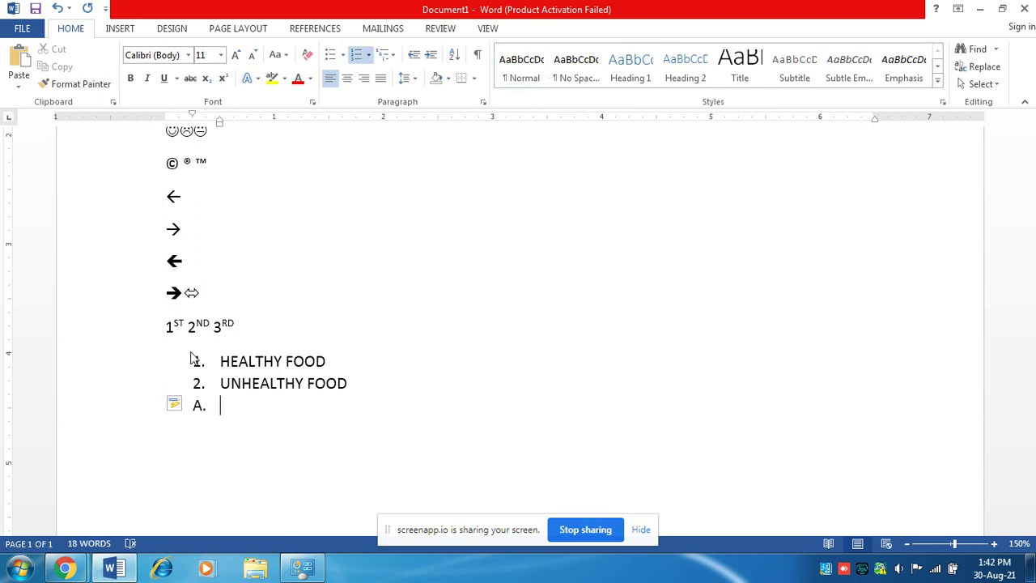
pyautogui.press('BackSpace')
pyautogui.press('BackSpace')
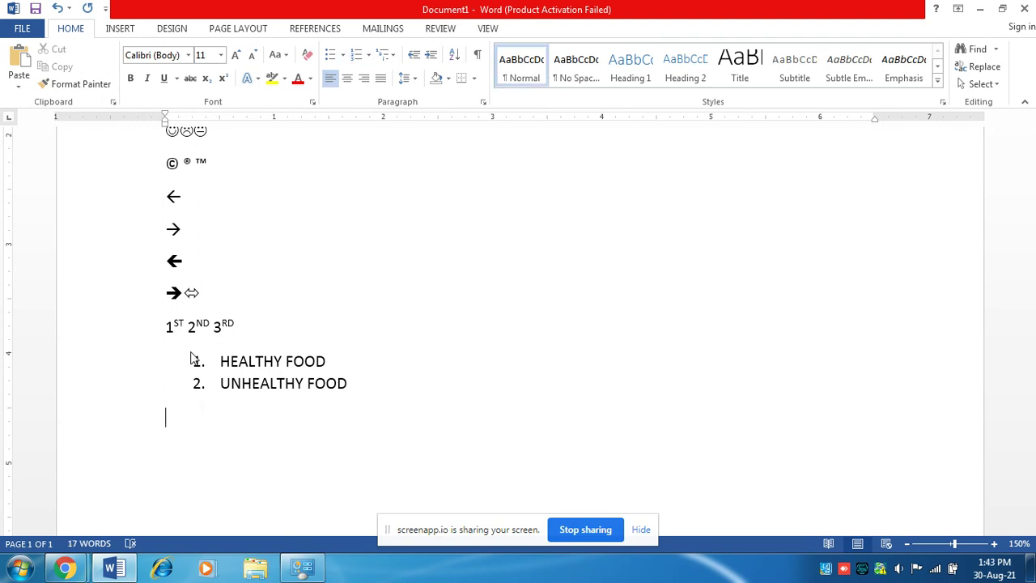
pyautogui.write('a. cvfdv')
pyautogui.press('Return')
pyautogui.write('F V Fd V df')
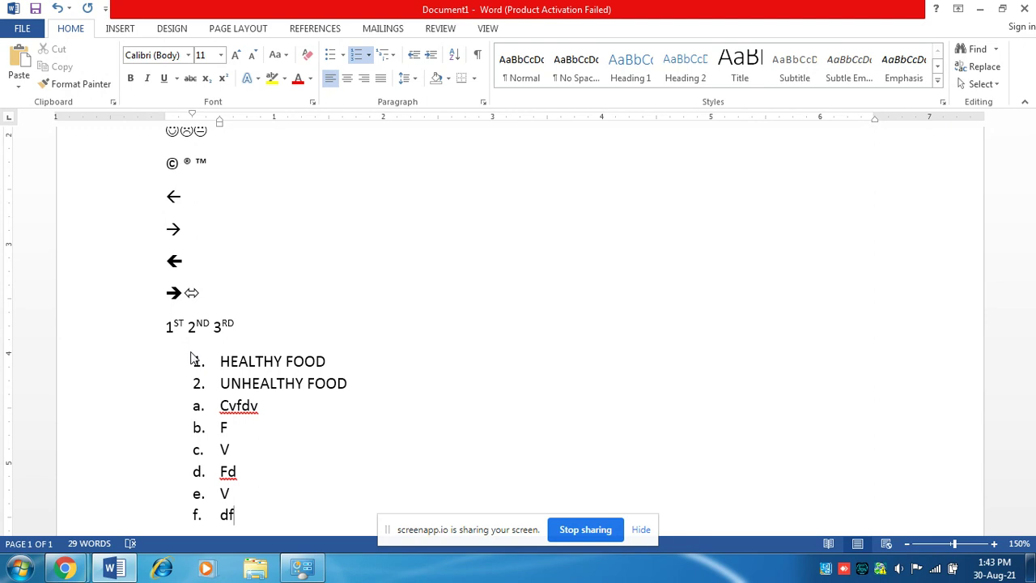
pyautogui.press('Return')
pyautogui.press('Return')
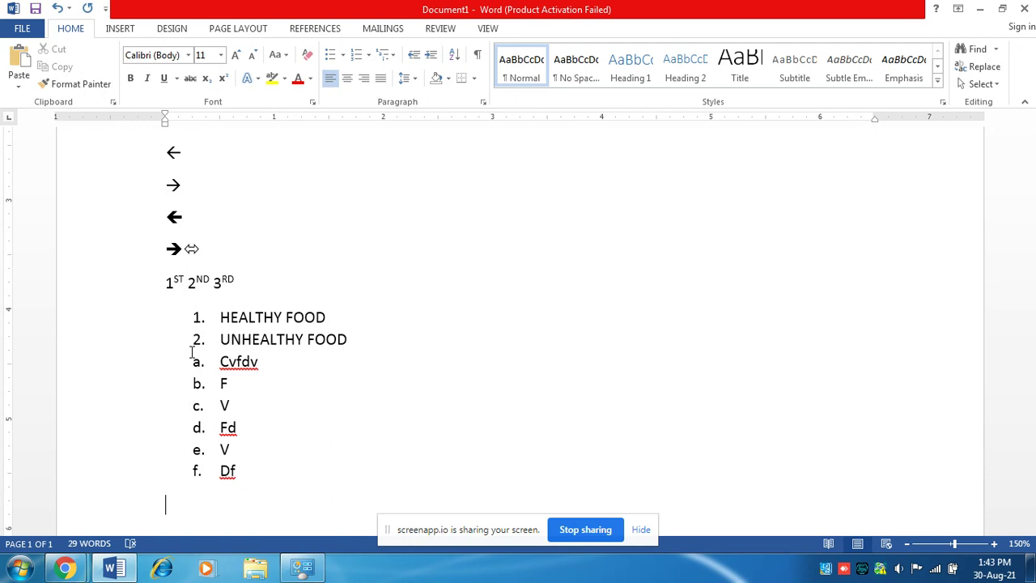
pyautogui.press('Return')
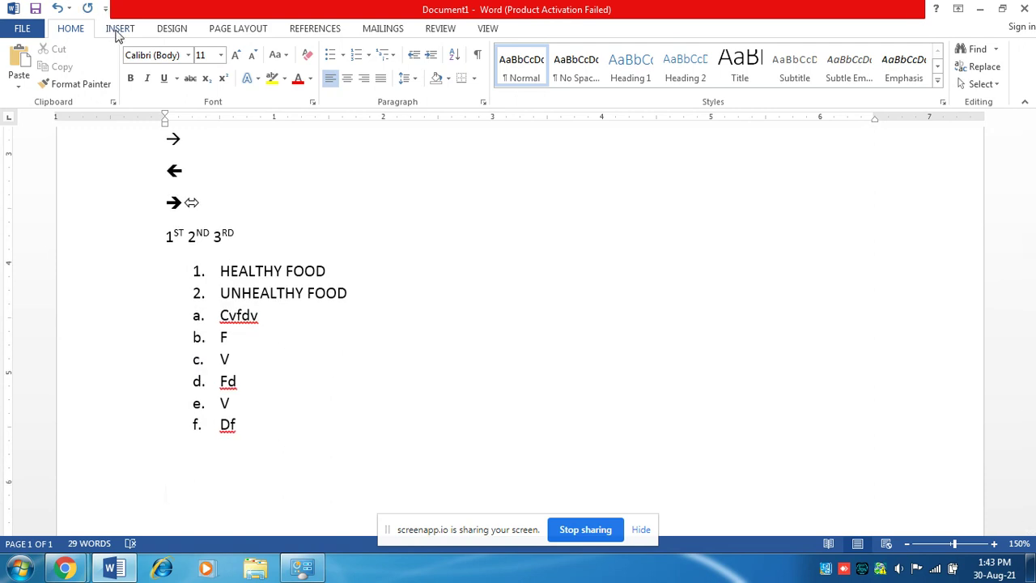
# Turn a +----+----+ plus-and-dash line into a four-column table below the list.
pyautogui.click(118, 32)
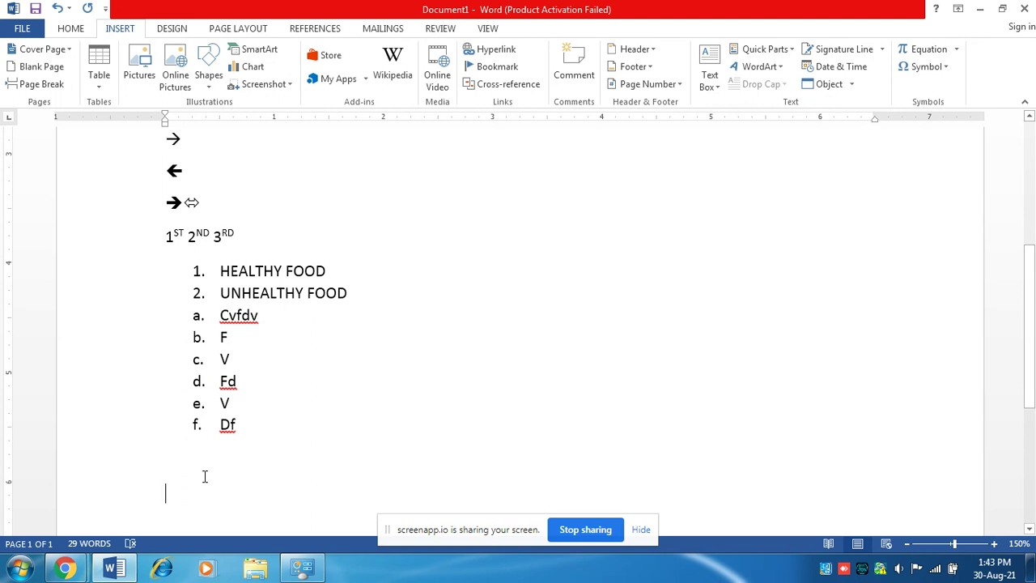
pyautogui.write('+')
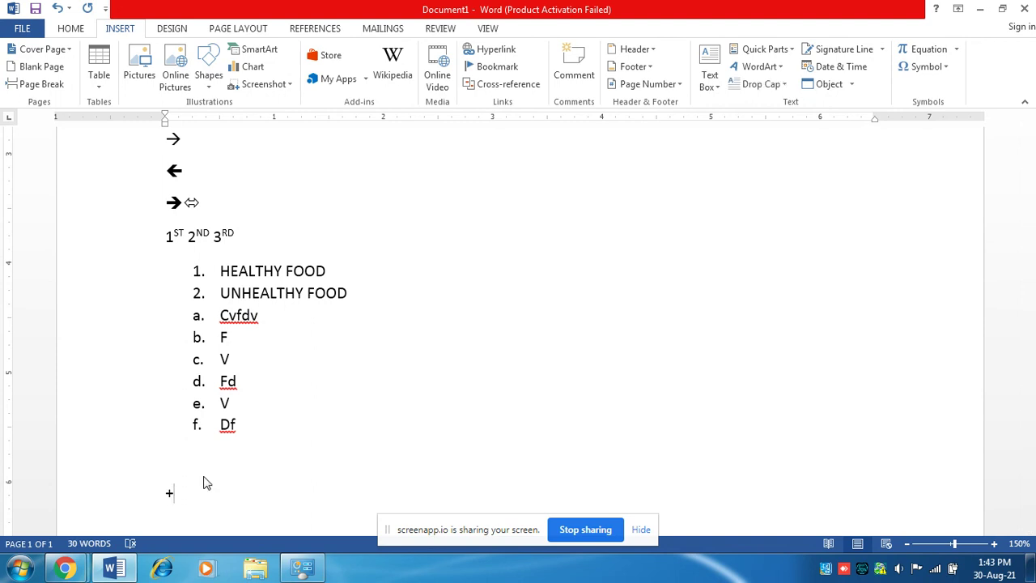
pyautogui.write('--------------')
pyautogui.write('--------+')
pyautogui.write('-----------------------')
pyautogui.write('+----------------------+')
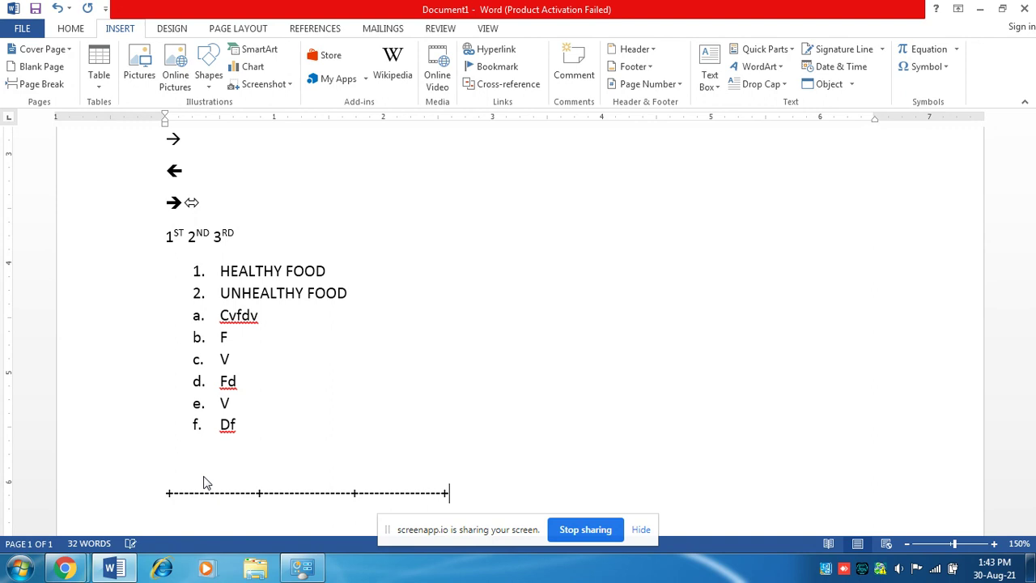
pyautogui.write('-----------------+')
pyautogui.press('Return')
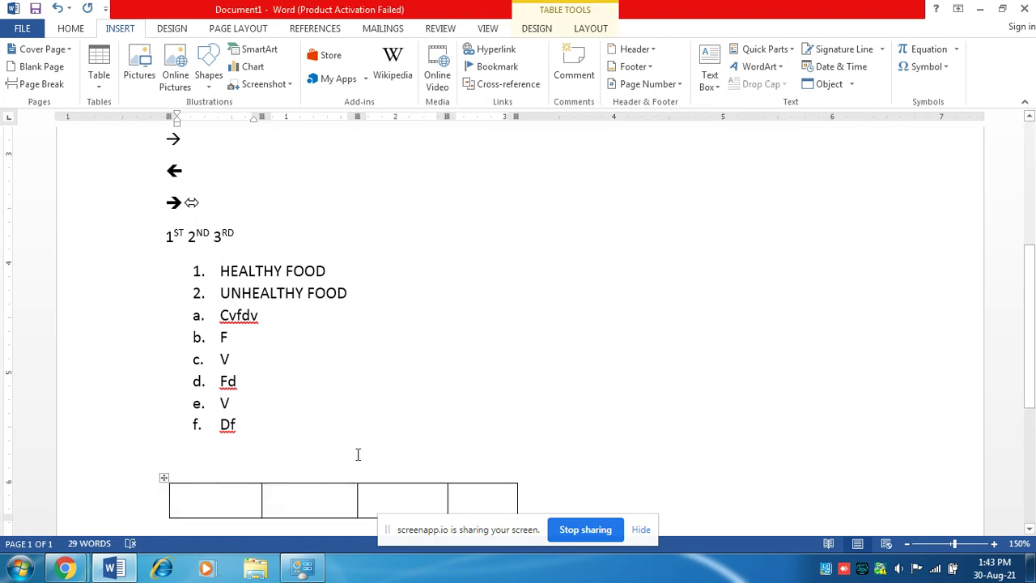
# Add rows to the table and enter the heading Marks in column three.
pyautogui.scroll(-3, 1033, 315)
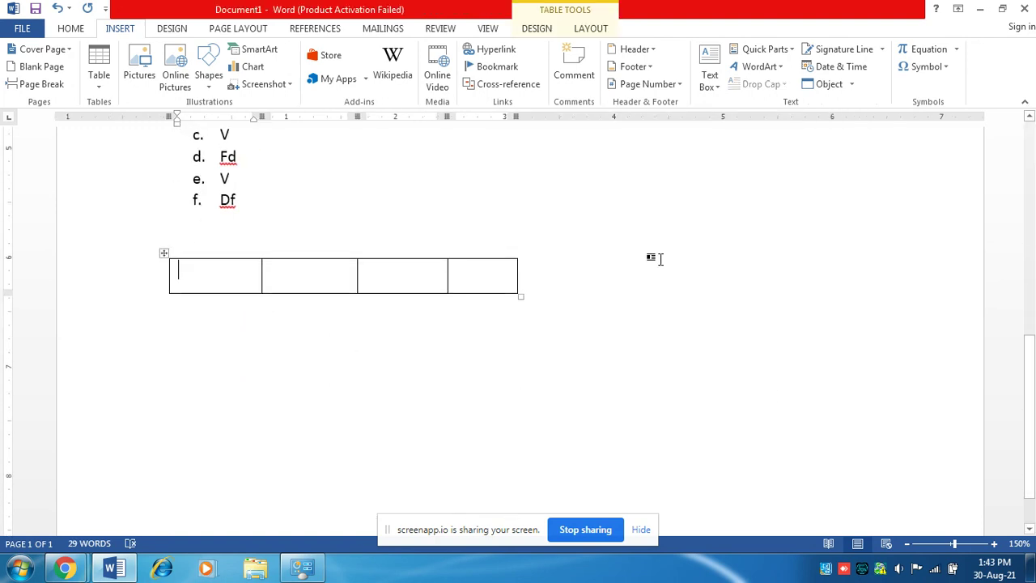
pyautogui.click(370, 272)
pyautogui.press('Tab')
pyautogui.press('Tab')
pyautogui.press('Tab')
pyautogui.press('Tab')
pyautogui.press('Tab')
pyautogui.press('Tab')
pyautogui.press('Tab')
pyautogui.press('Tab')
pyautogui.press('Tab')
pyautogui.press('Tab')
pyautogui.press('Tab')
pyautogui.press('Tab')
pyautogui.press('Tab')
pyautogui.press('Tab')
pyautogui.click(388, 273)
pyautogui.write('marks')
pyautogui.press('Return')
pyautogui.press('BackSpace')
# Enter marks 45, 63, 25 and 87 down the column and insert an empty field below.
pyautogui.press('Down')
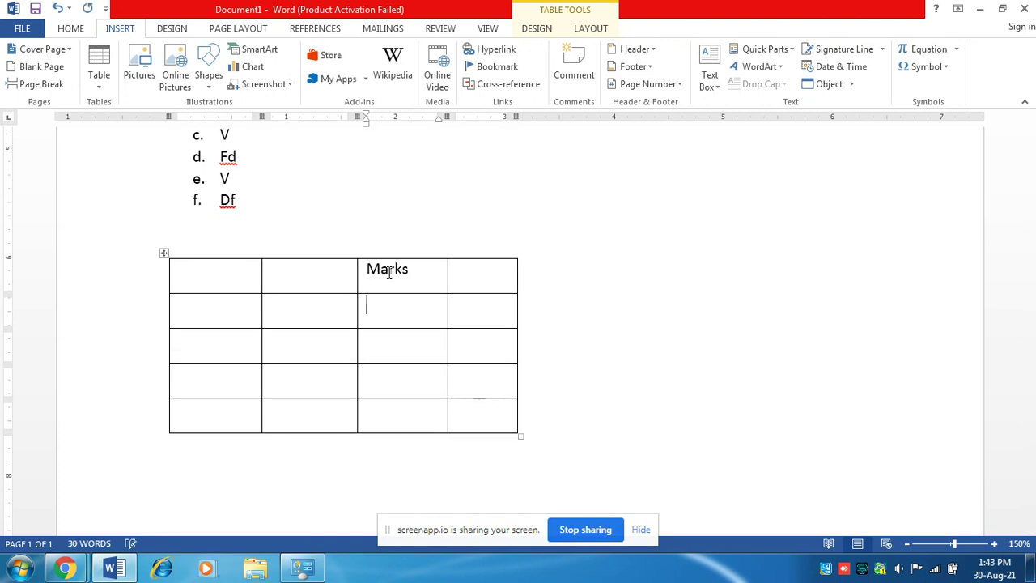
pyautogui.write('45')
pyautogui.press('Down')
pyautogui.write('63')
pyautogui.press('Down')
pyautogui.write('25')
pyautogui.press('Down')
pyautogui.write('87')
pyautogui.press('Tab')
pyautogui.press('Tab')
pyautogui.press('Tab')
pyautogui.press('Tab')
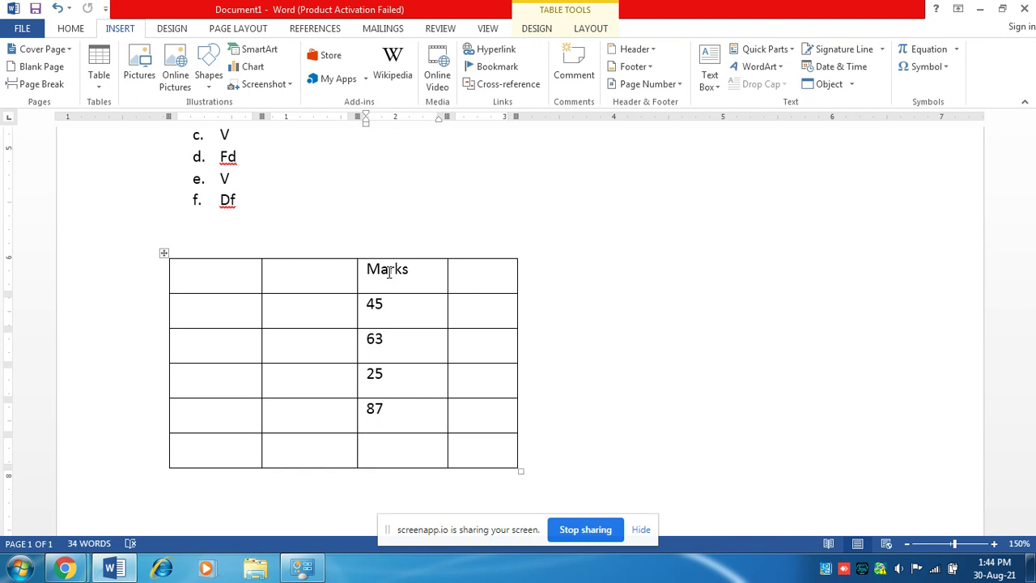
pyautogui.hotkey('ctrl', 'F9')
# Write =sum(above) in the field and update it so the cell shows 220.
pyautogui.write('=sum/')
pyautogui.press('BackSpace')
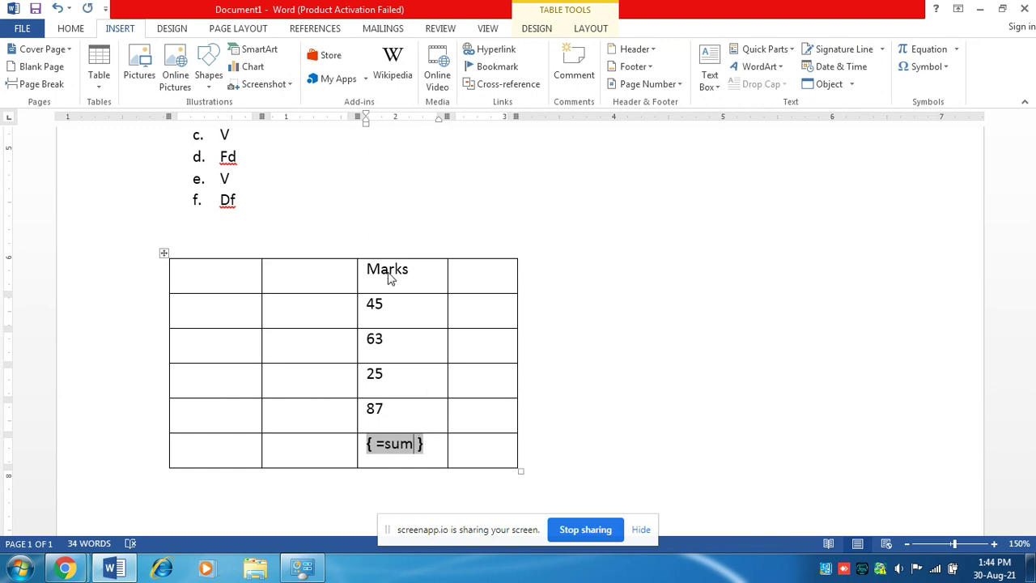
pyautogui.write('(')
pyautogui.write('above')
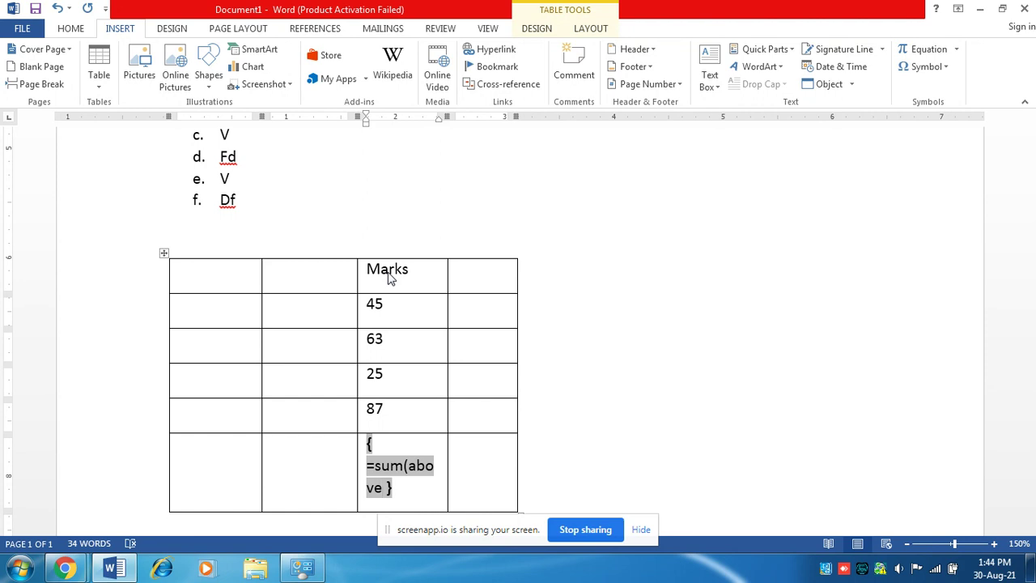
pyautogui.write(')')
pyautogui.press('F9')
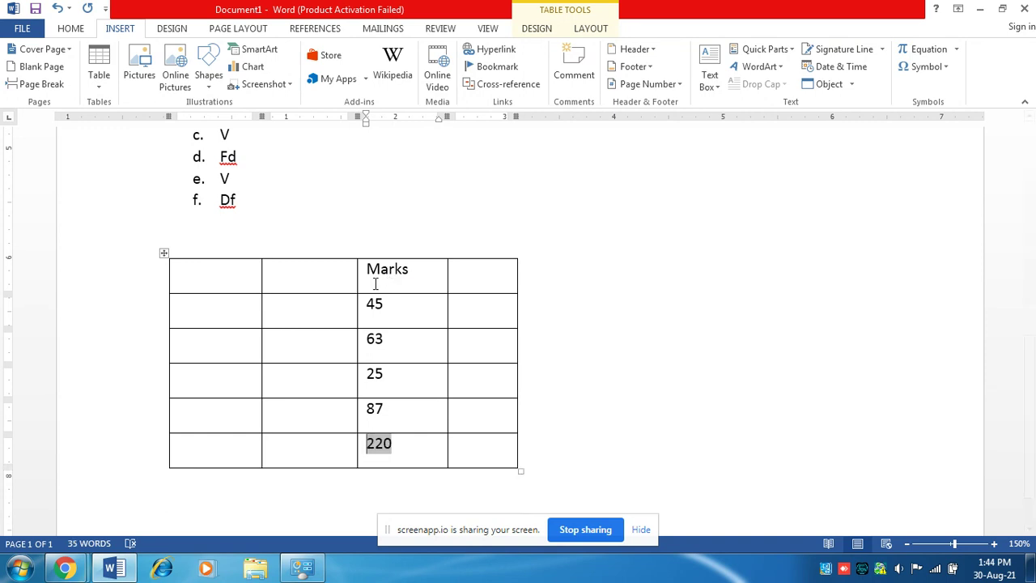
pyautogui.click(297, 381)
pyautogui.click(298, 381)
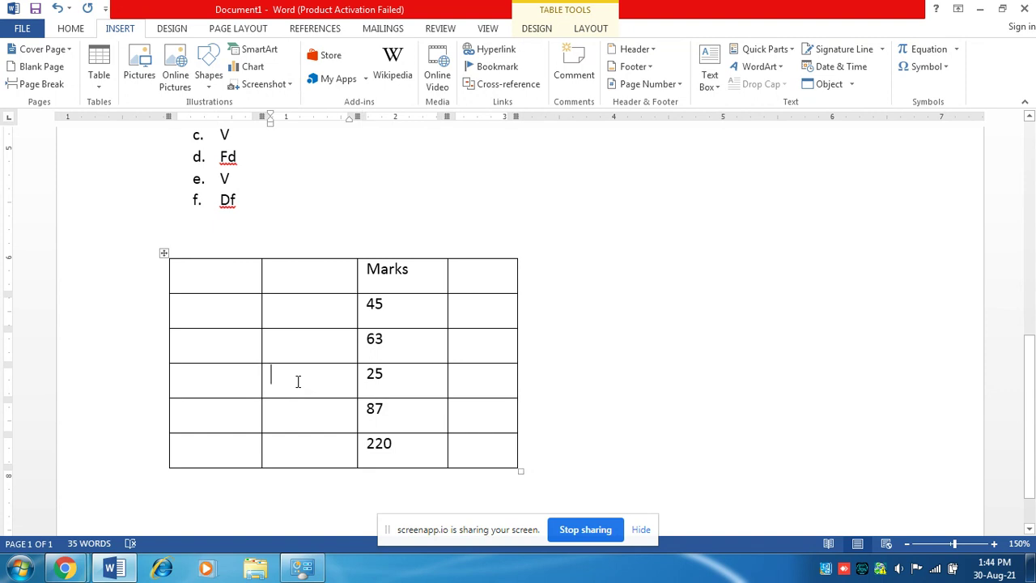
# Insert a field =56*85 beside 25 and update it to show 4760.
pyautogui.hotkey('ctrl', 'F9')
pyautogui.write('=')
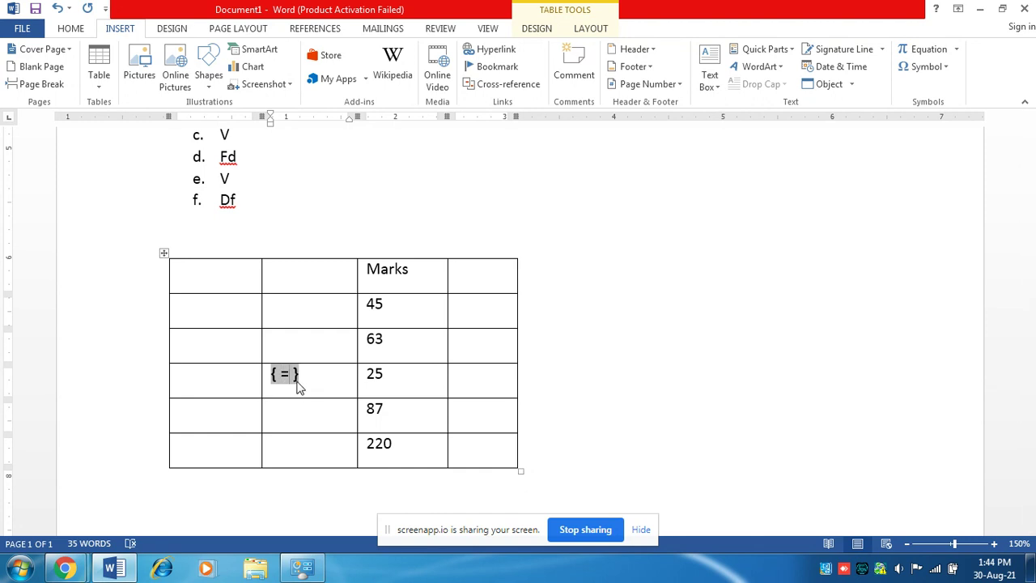
pyautogui.write('56')
pyautogui.write('*')
pyautogui.write('85')
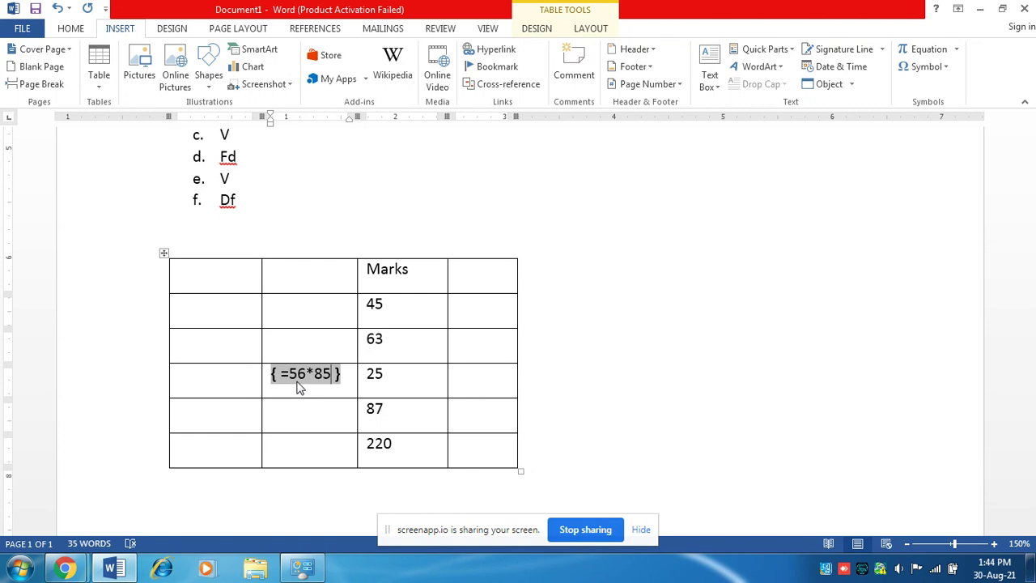
pyautogui.press('F9')
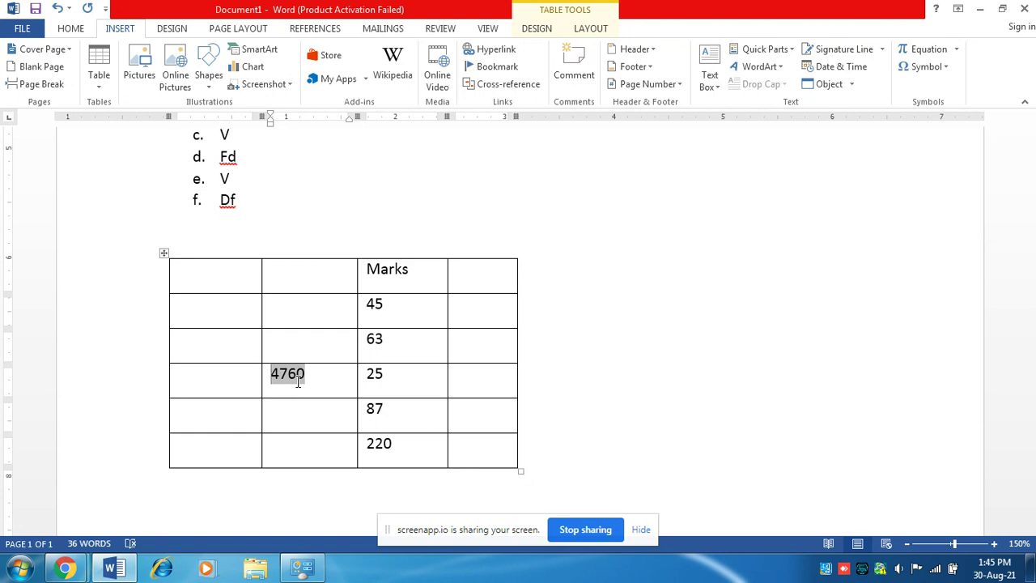
pyautogui.click(306, 348)
pyautogui.click(422, 351)
pyautogui.moveTo(422, 351); pyautogui.dragTo(314, 481)
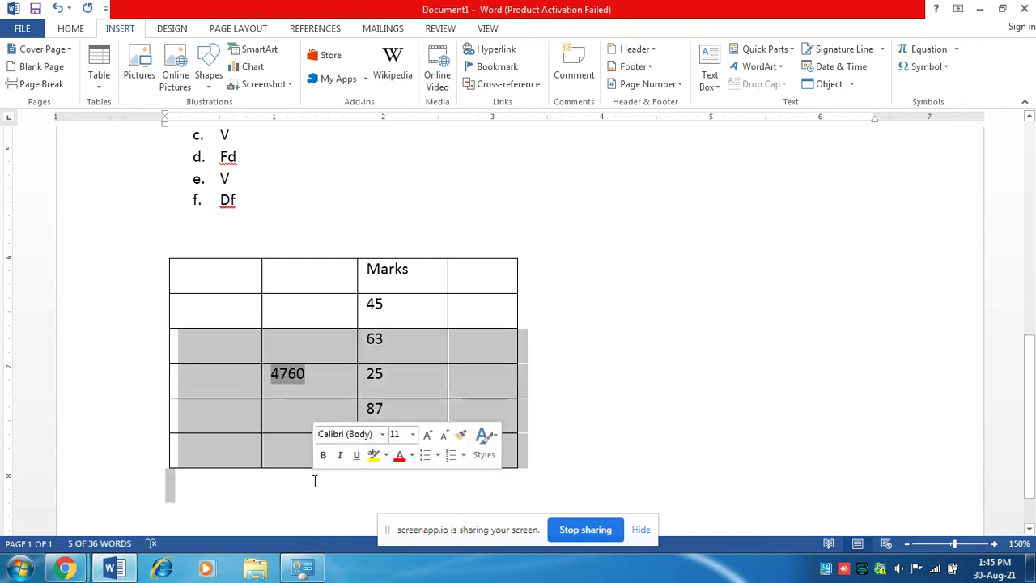
pyautogui.click(328, 372)
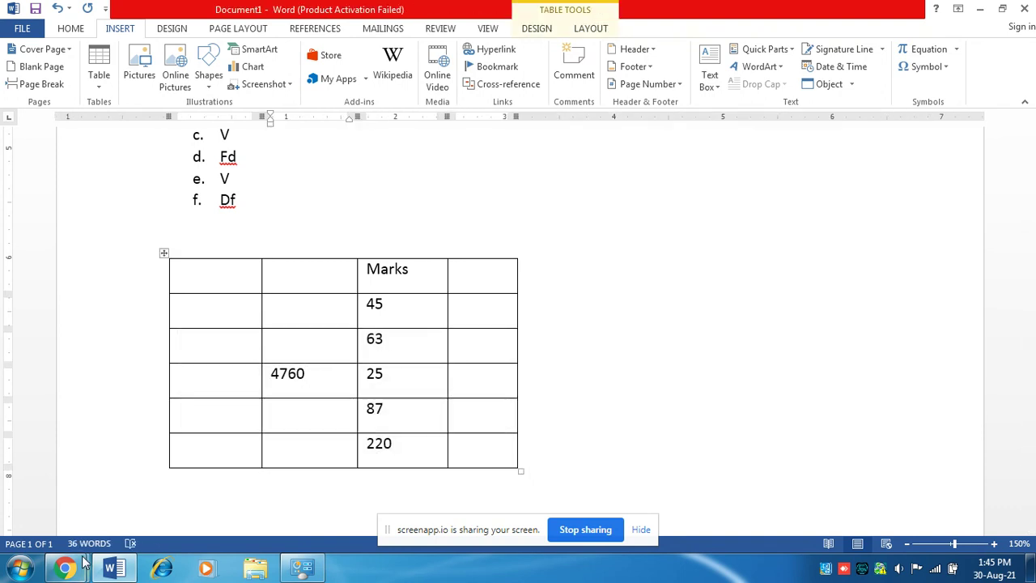